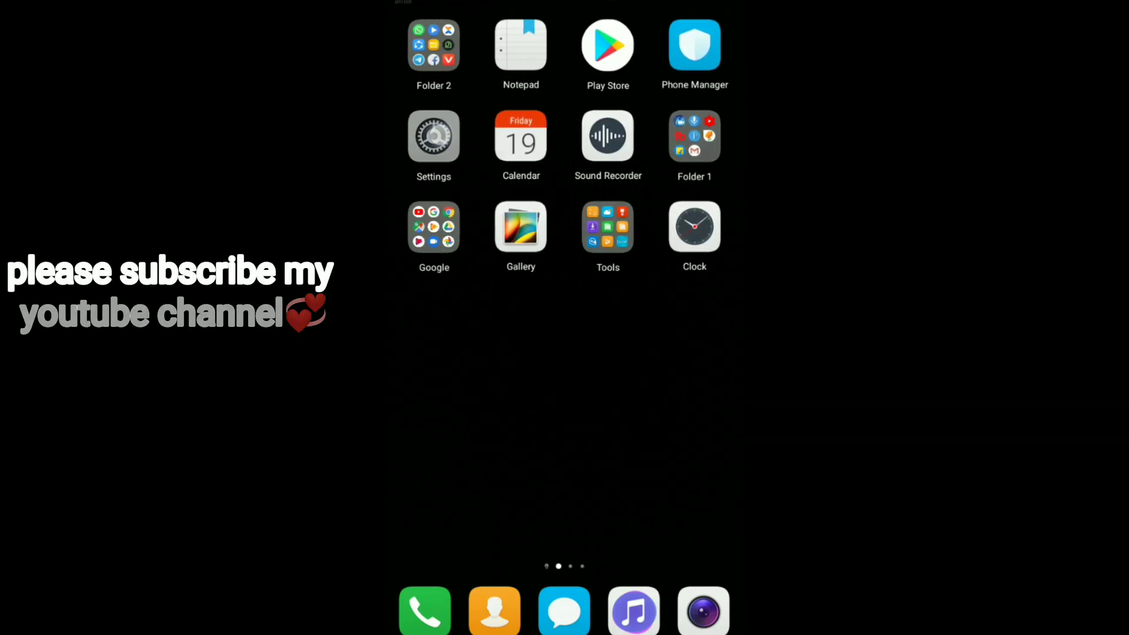
# - Launch the Settings app from the home screen
pyautogui.click(433, 137)
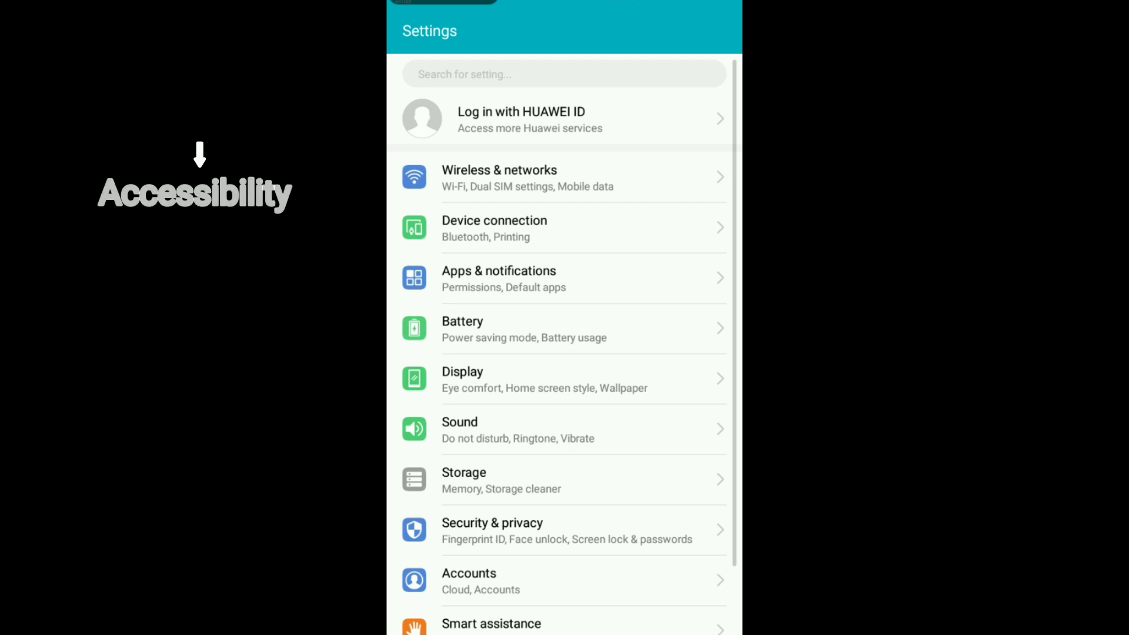
pyautogui.scroll(-2, 660, 396)
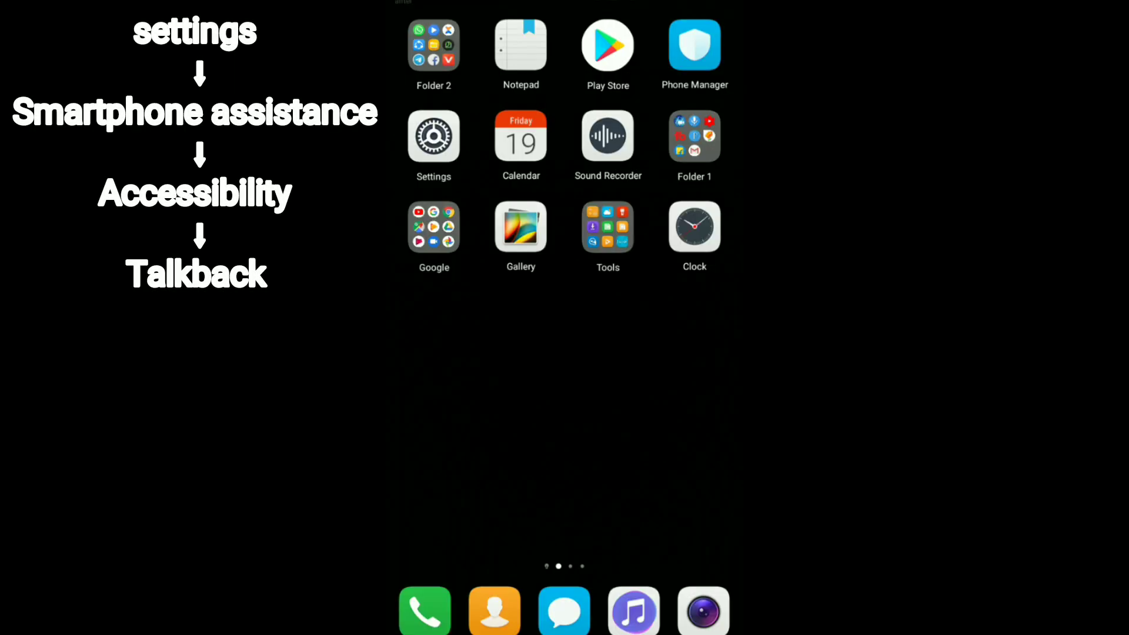
pyautogui.hscroll(3, 564, 264)
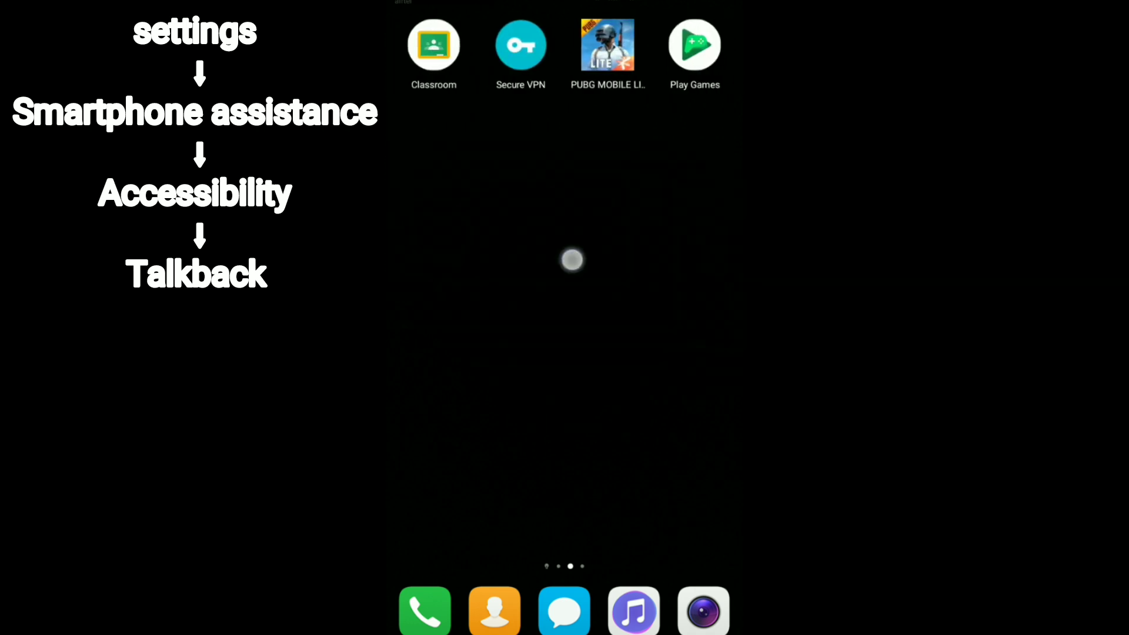
pyautogui.hscroll(-3, 572, 260)
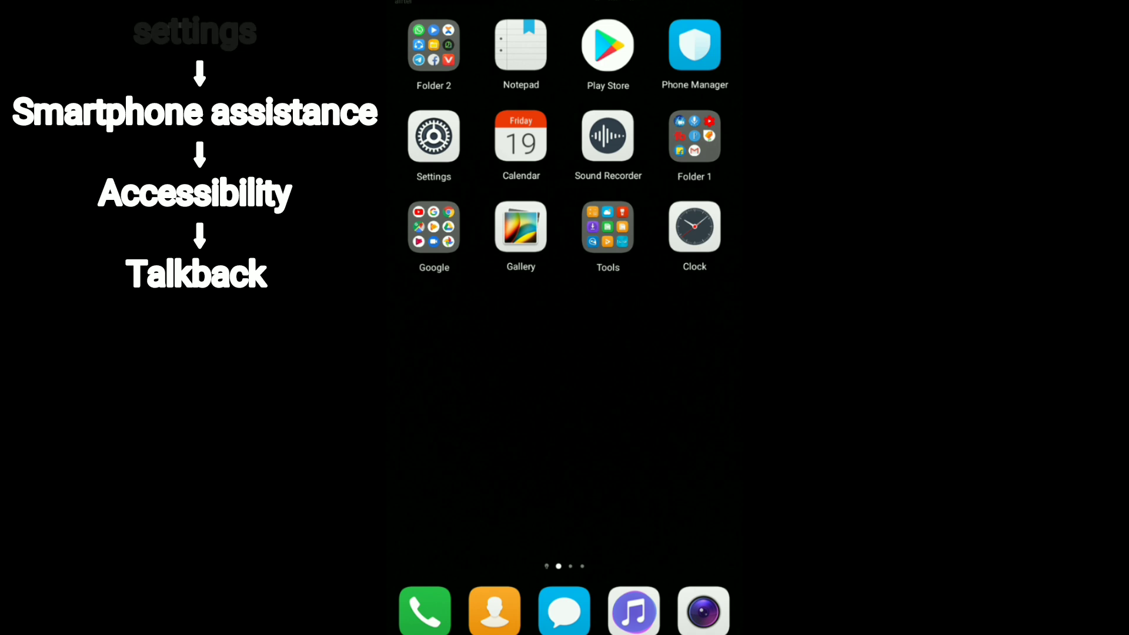
pyautogui.click(700, 214)
pyautogui.moveTo(699, 215); pyautogui.dragTo(592, 215)
pyautogui.moveTo(547, 252); pyautogui.dragTo(681, 252)
pyautogui.click(441, 137)
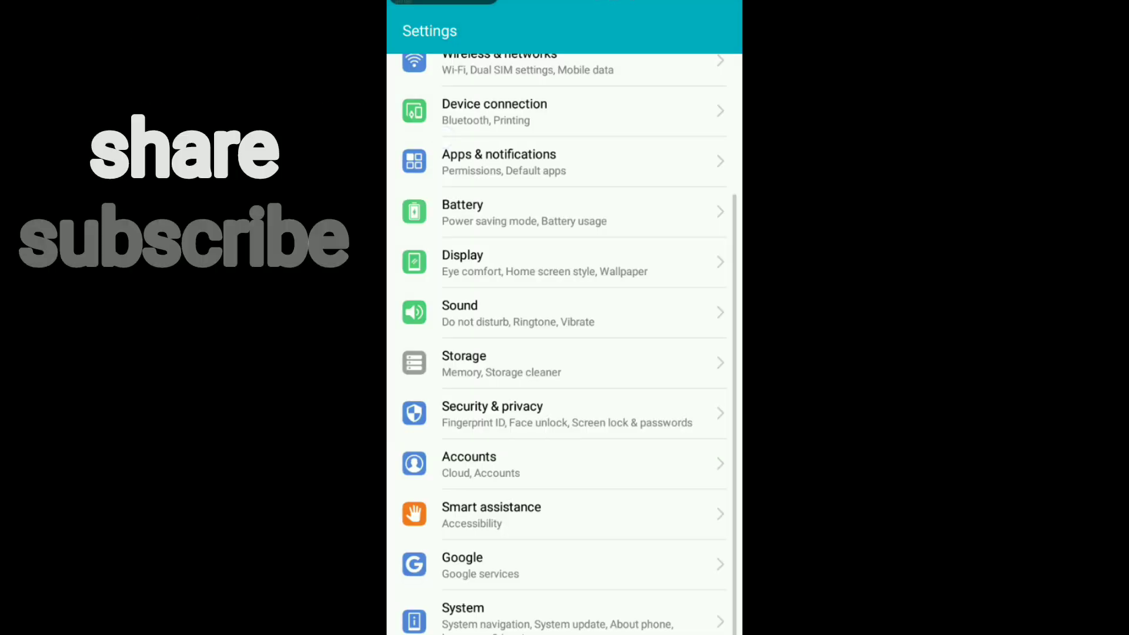
# - Go to Smart assistance > Accessibility in Settings
pyautogui.moveTo(676, 300); pyautogui.dragTo(676, 382)
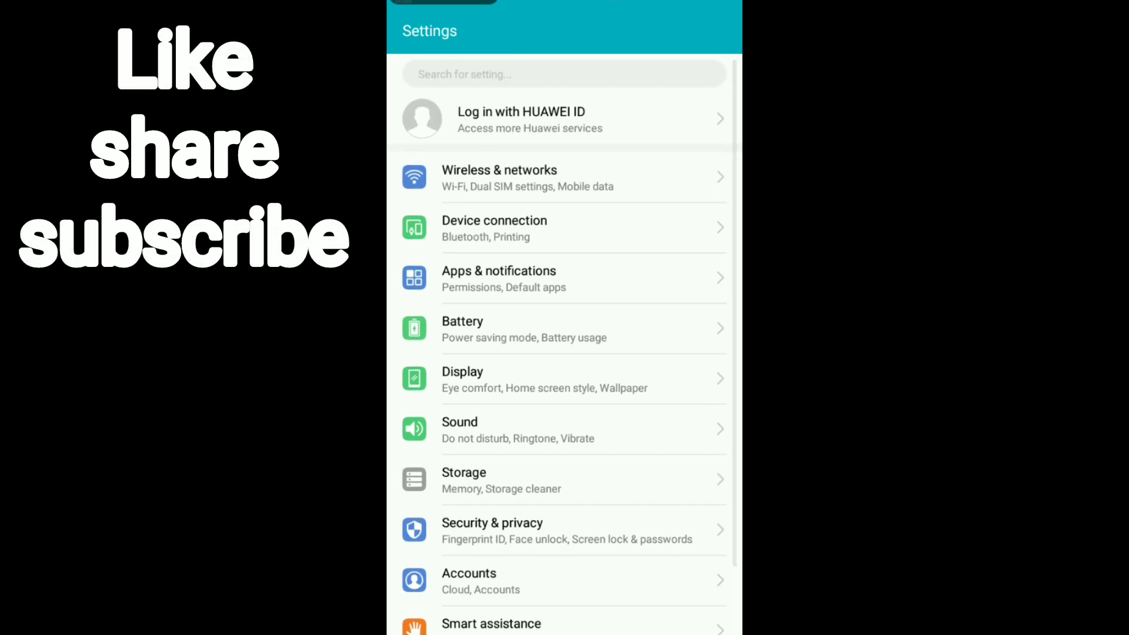
pyautogui.moveTo(614, 533); pyautogui.dragTo(668, 413)
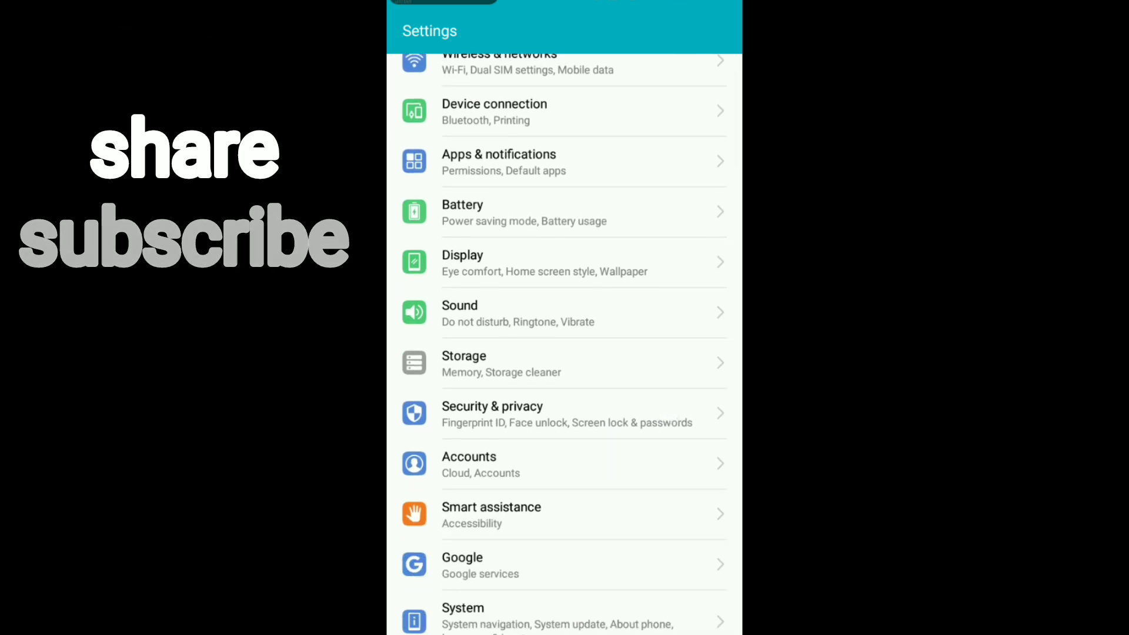
pyautogui.click(605, 507)
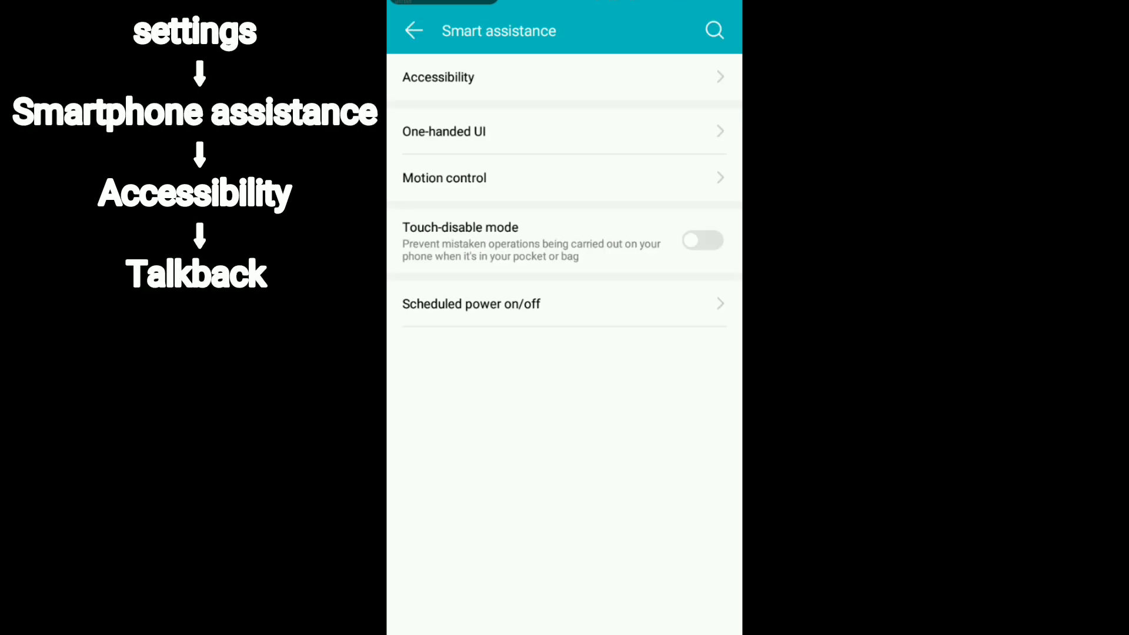
pyautogui.click(439, 76)
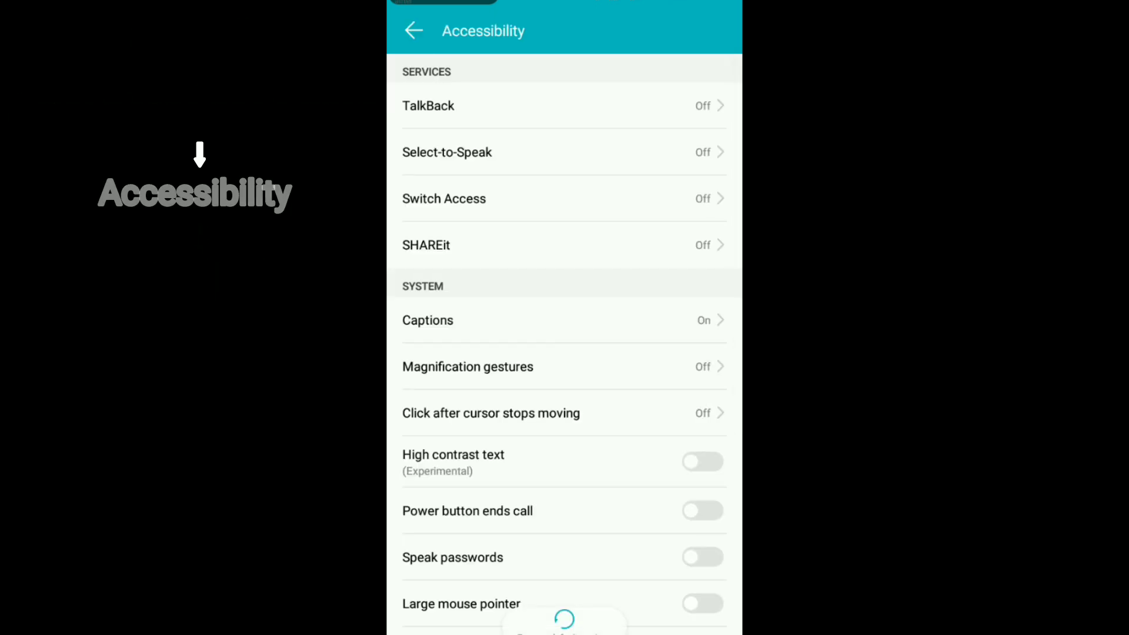
# - Turn on TalkBack and accept the Use TalkBack? confirmation
pyautogui.click(618, 105)
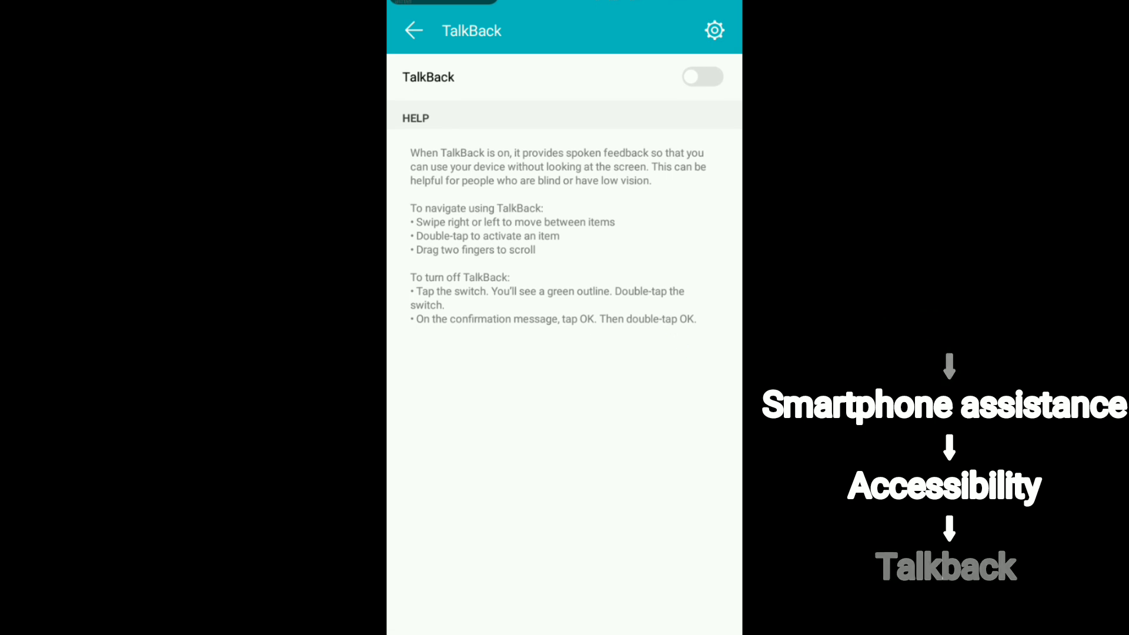
pyautogui.click(703, 78)
pyautogui.click(644, 608)
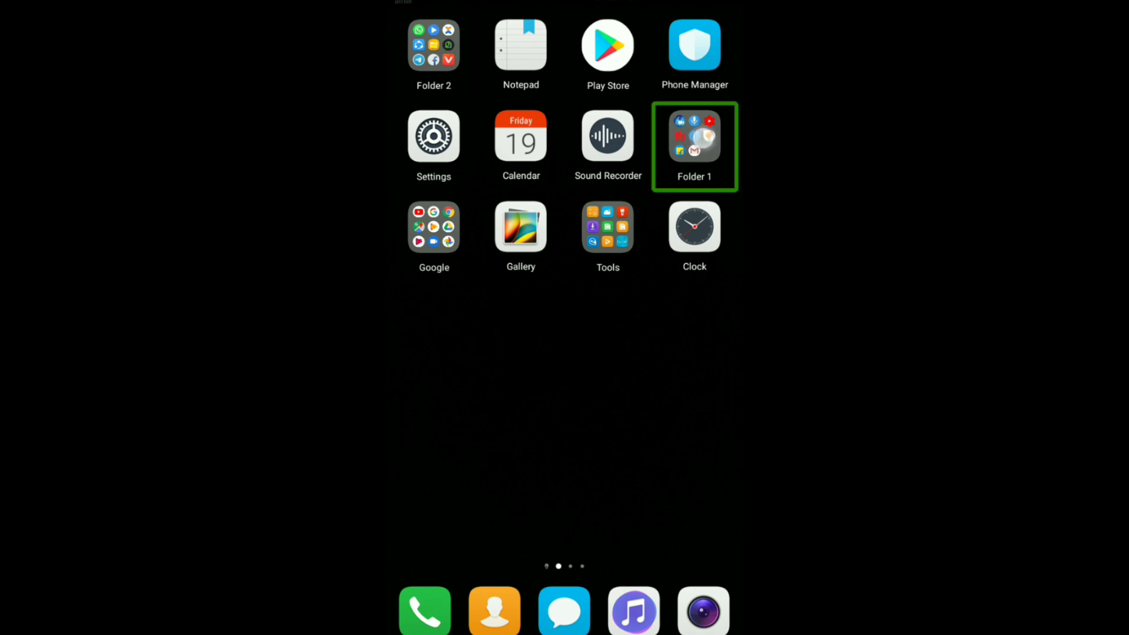
# - Open Folder 1 on the home screen to reach Flipkart
pyautogui.click(703, 137)
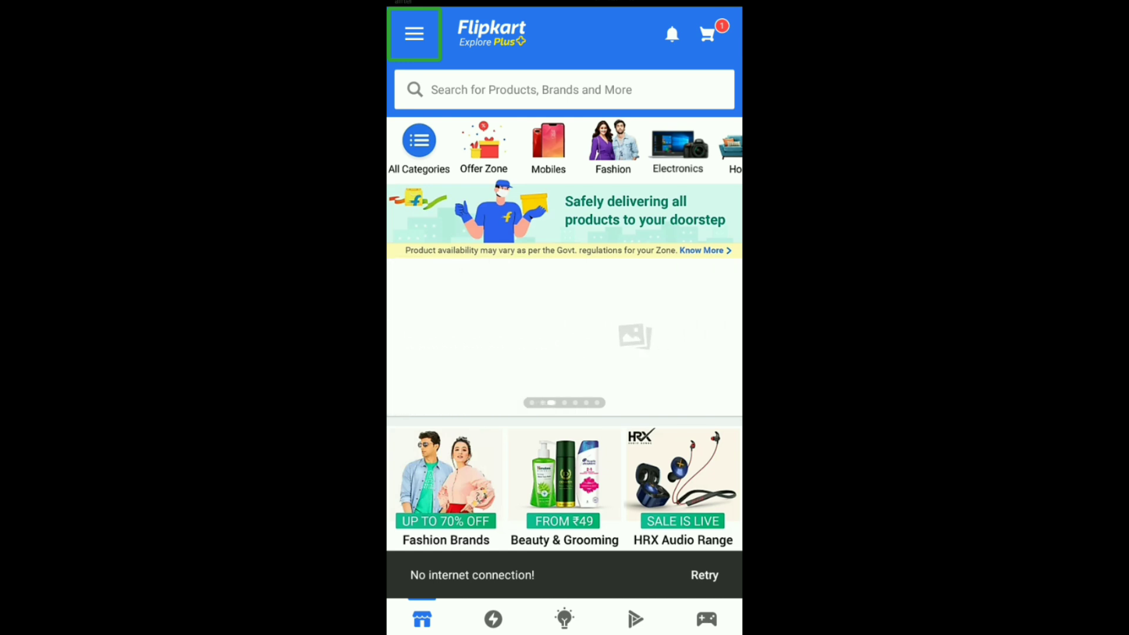
# - Switch from Flipkart back to the TalkBack settings page via recent apps
pyautogui.hotkey('alt', 'Tab')
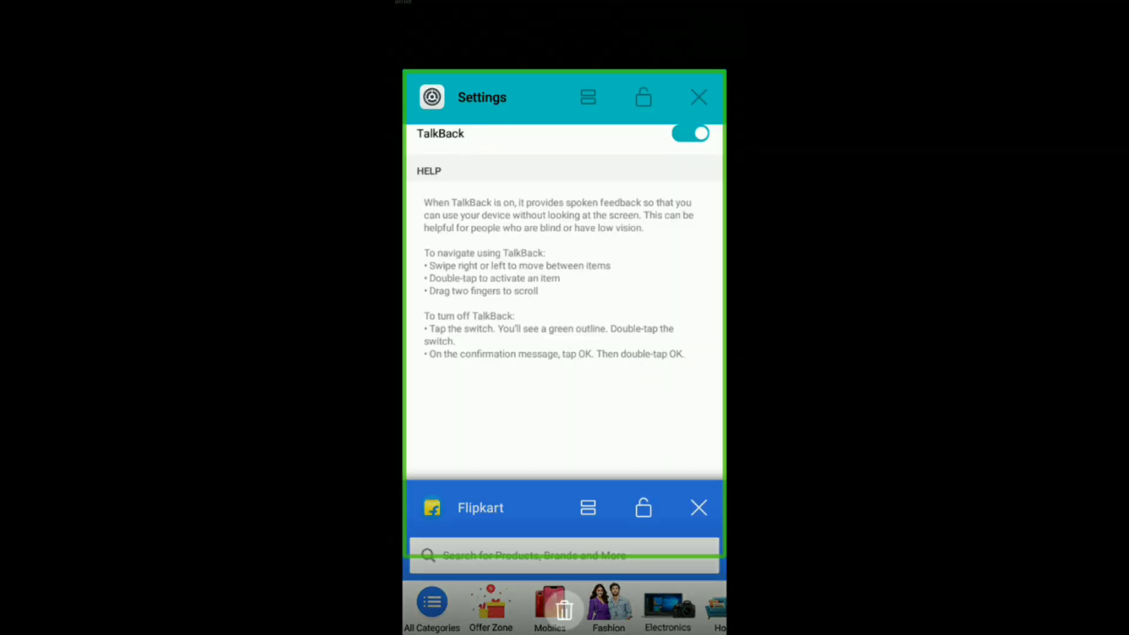
pyautogui.press('Return')
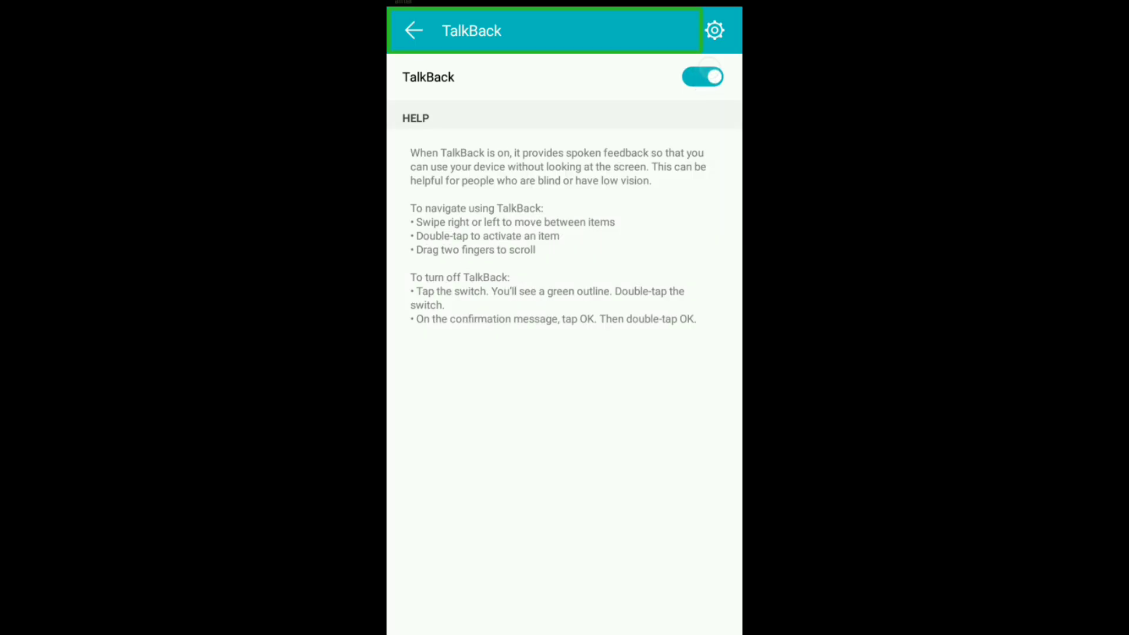
# - Turn the TalkBack switch off and confirm the Stop TalkBack? dialog
pyautogui.press('Tab')
pyautogui.press('Return')
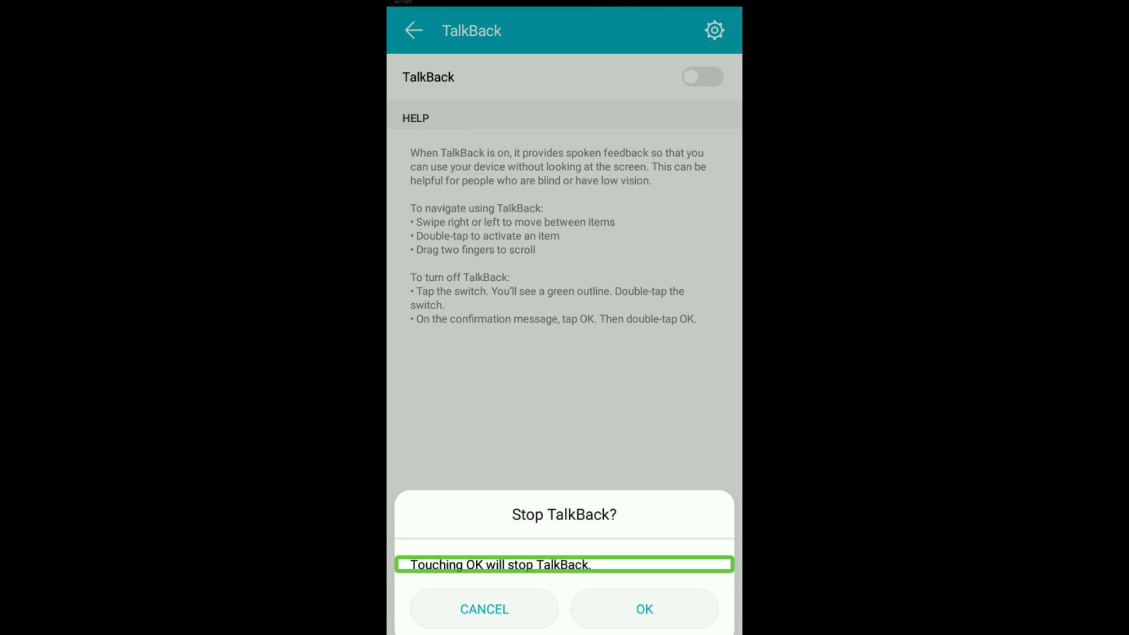
pyautogui.click(675, 605)
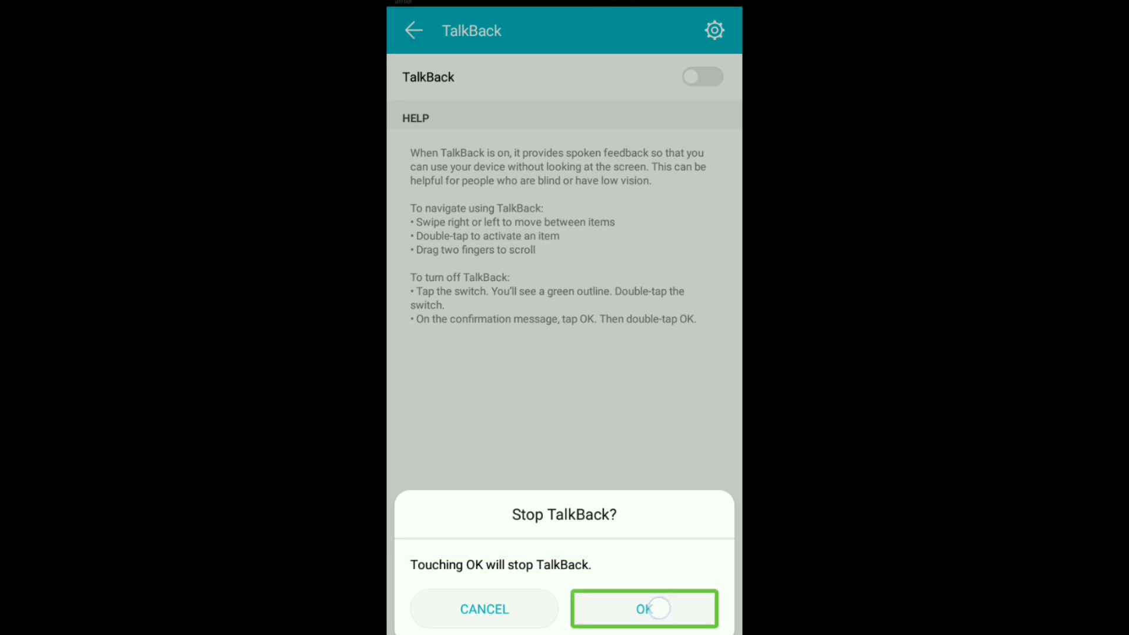
pyautogui.doubleClick(657, 609)
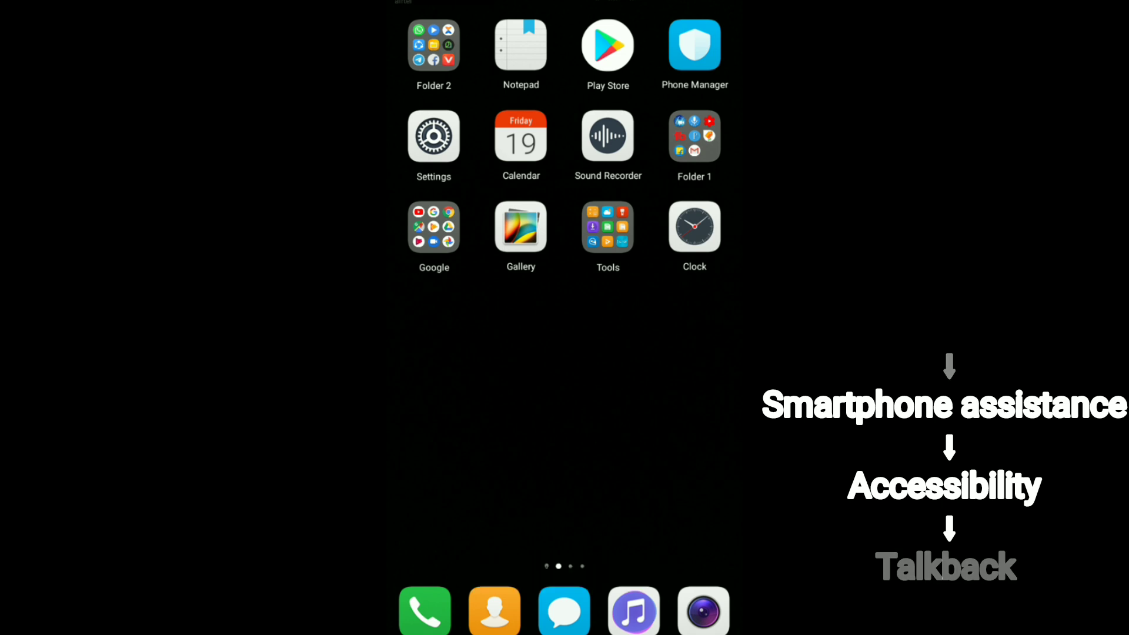
# - Open and close Folder 1 twice on the home screen
pyautogui.click(694, 137)
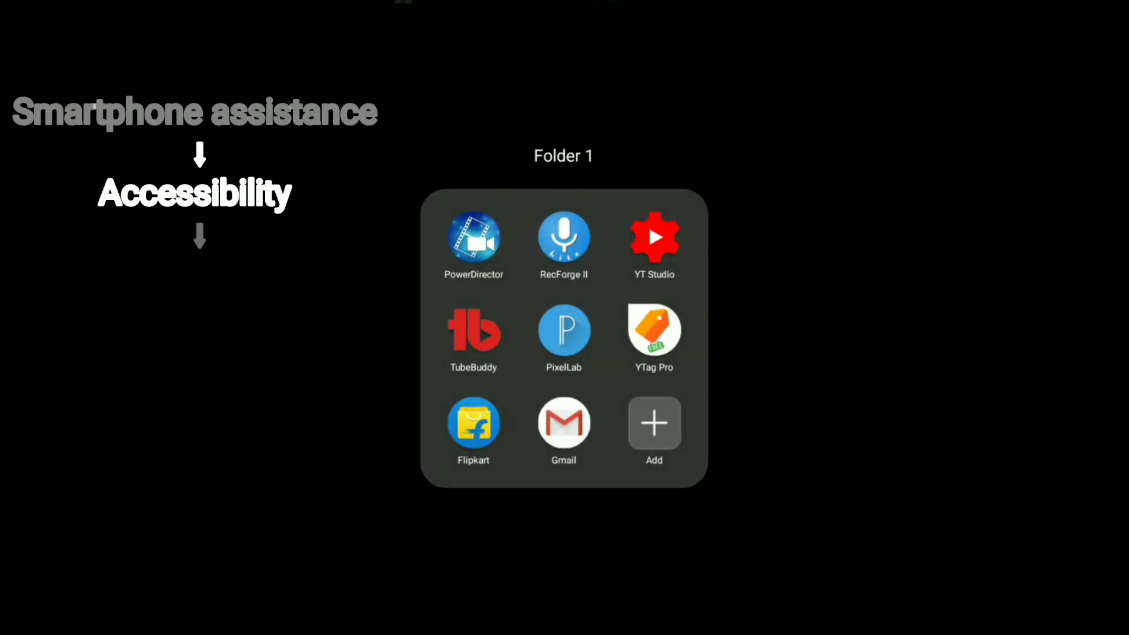
pyautogui.click(623, 524)
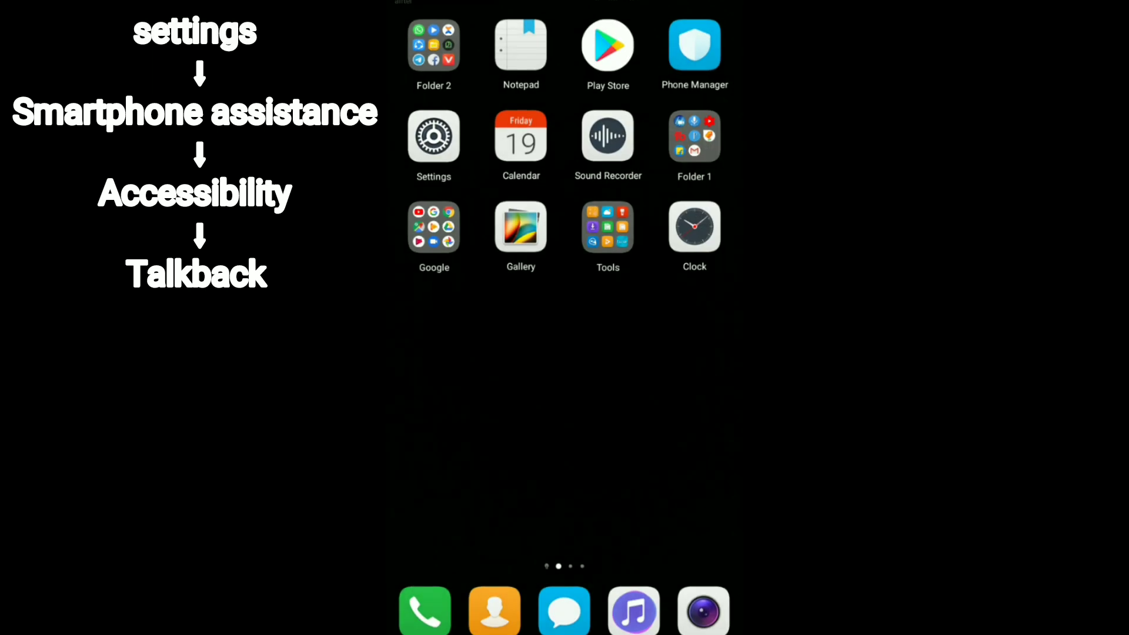
pyautogui.click(694, 137)
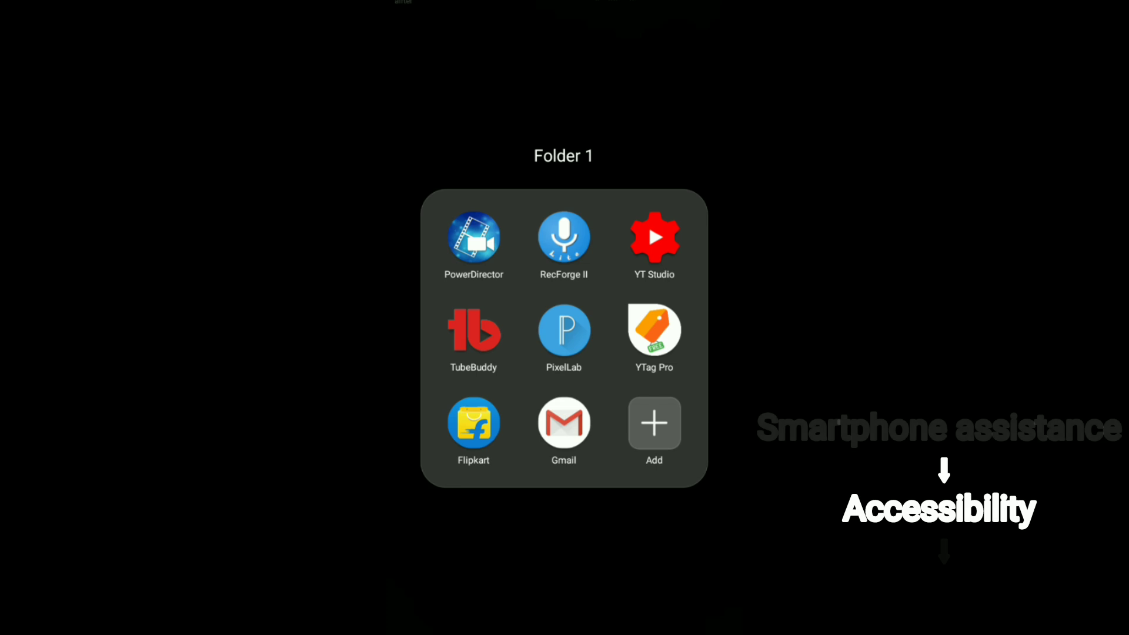
pyautogui.click(597, 522)
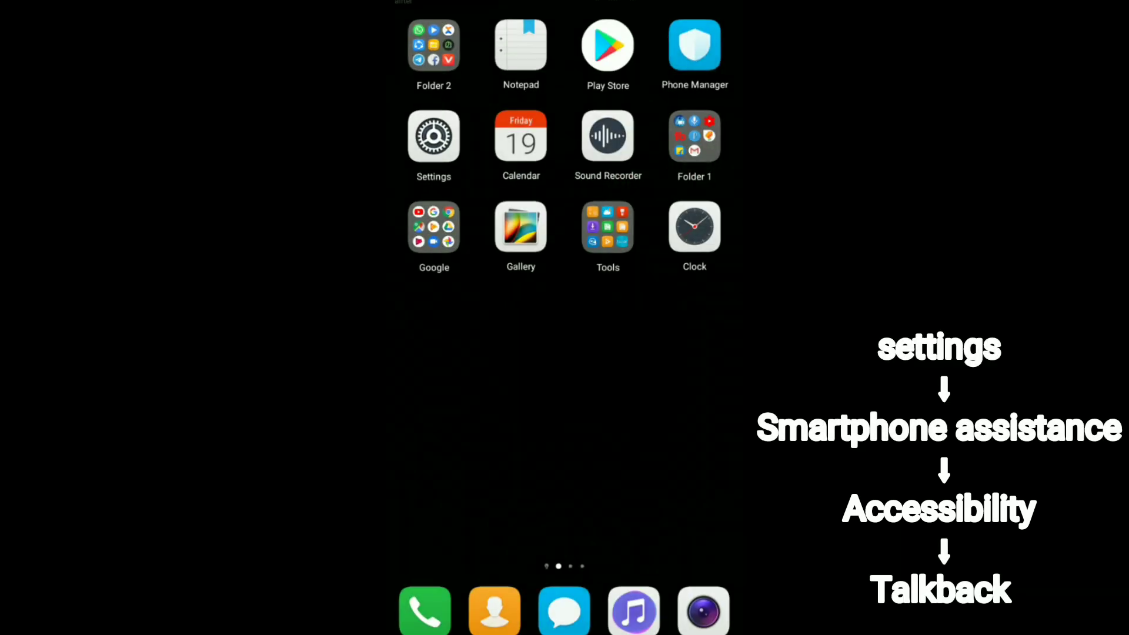
# - Swipe back and forth between the home screen pages
pyautogui.moveTo(688, 212); pyautogui.dragTo(578, 212)
pyautogui.moveTo(588, 273); pyautogui.dragTo(723, 272)
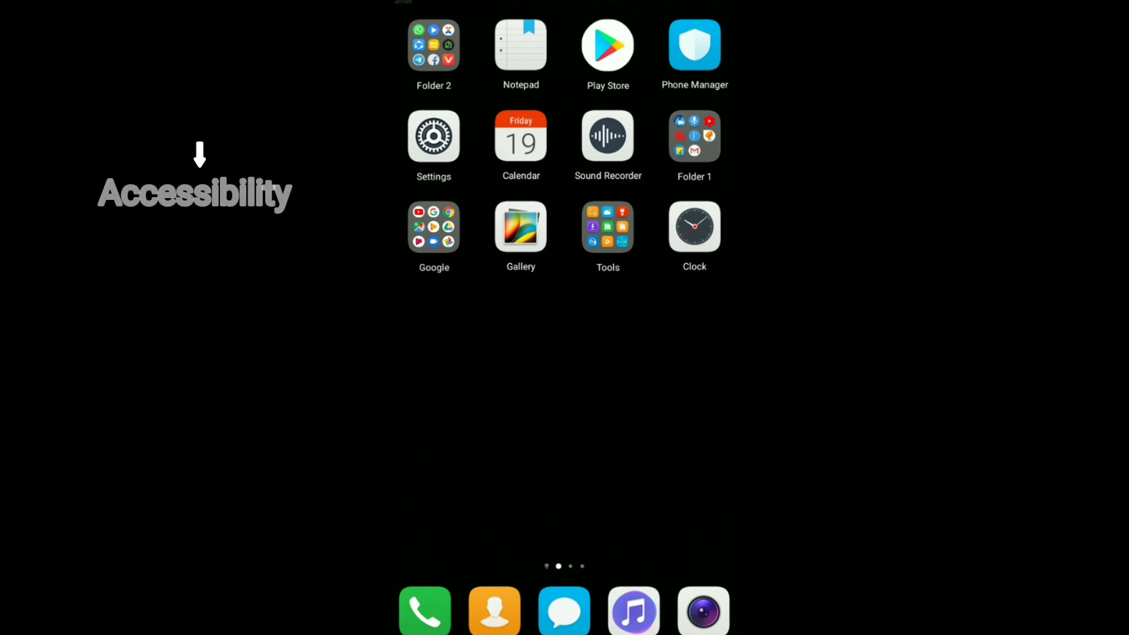
pyautogui.moveTo(637, 213); pyautogui.dragTo(530, 213)
pyautogui.moveTo(600, 275); pyautogui.dragTo(723, 274)
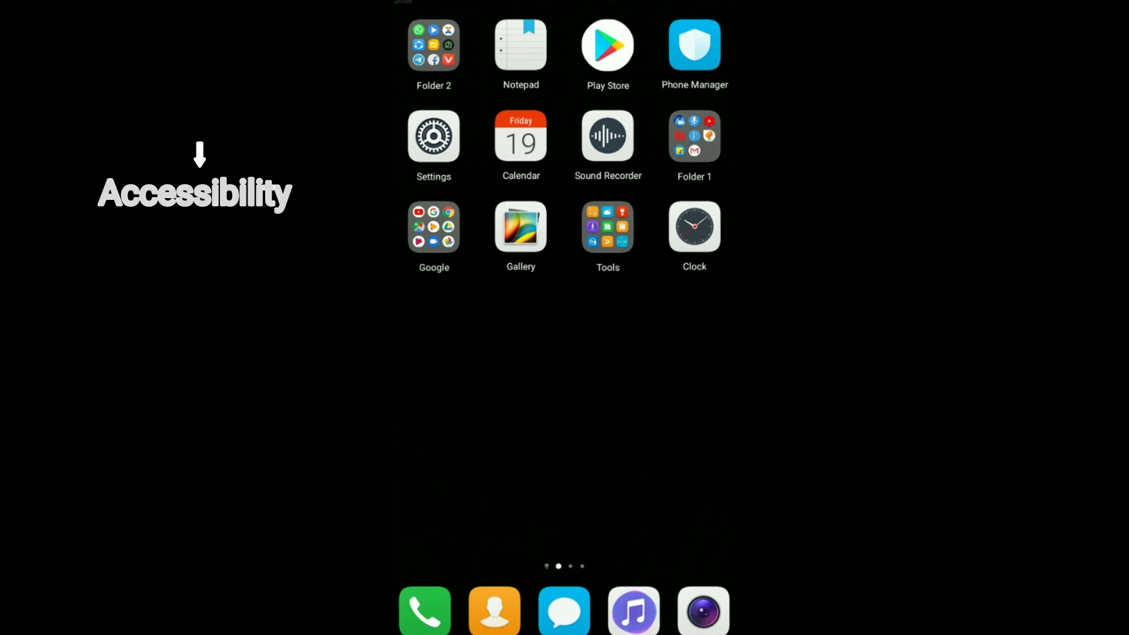